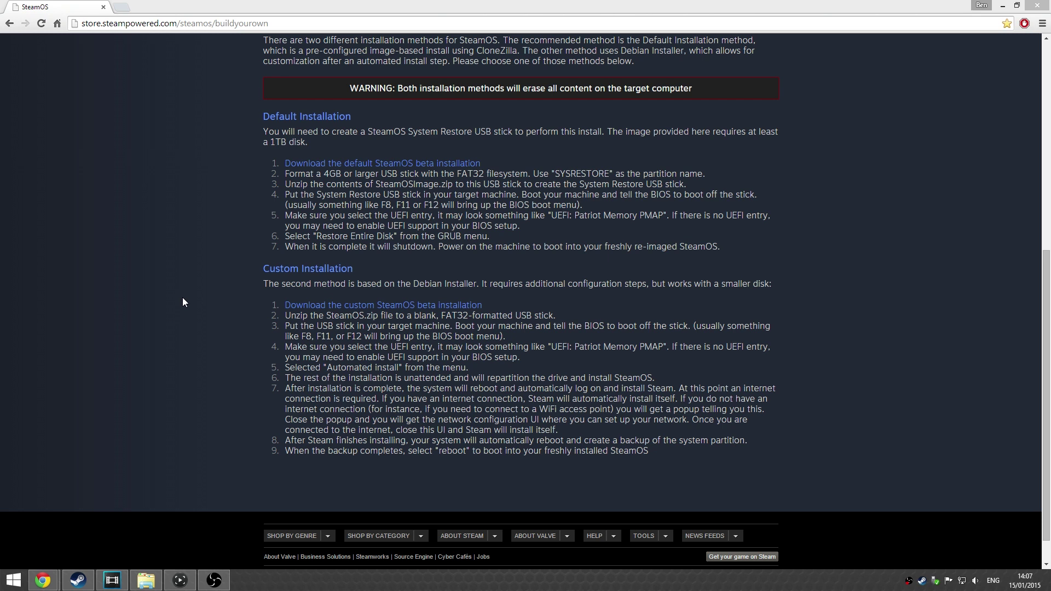
- Read the Custom Installation description and its instruction to unzip SteamOS.zip to a FAT32-formatted USB stick on the SteamOS page
click(272, 25)
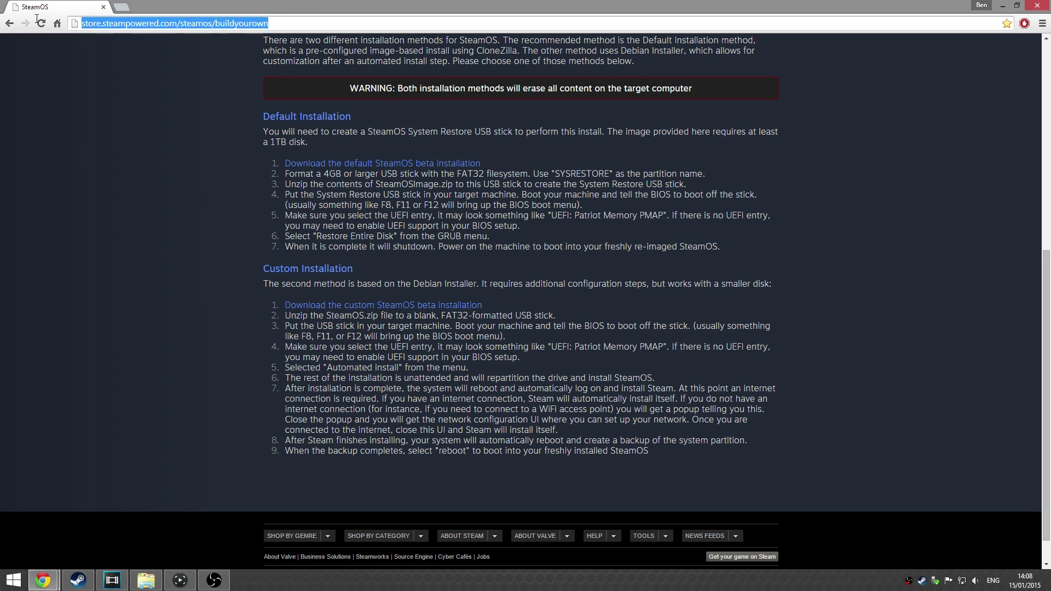
click(168, 170)
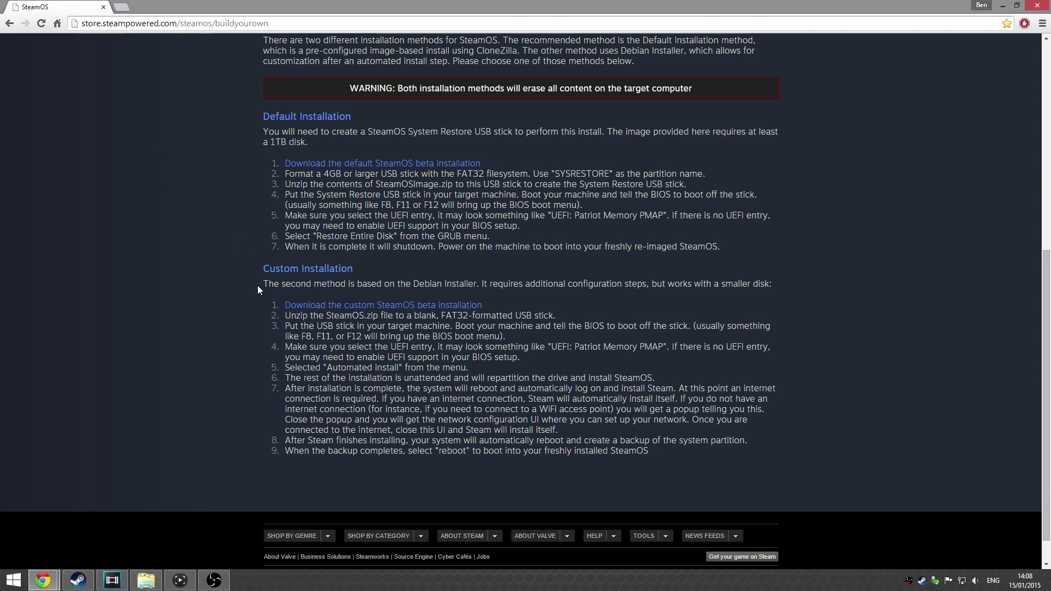
drag(258, 285, 790, 281)
click(801, 298)
drag(287, 315, 553, 315)
click(566, 309)
- Switch to File Explorer, view the installer files on the SYSRESTORE (G:) drive, and close the window
click(146, 580)
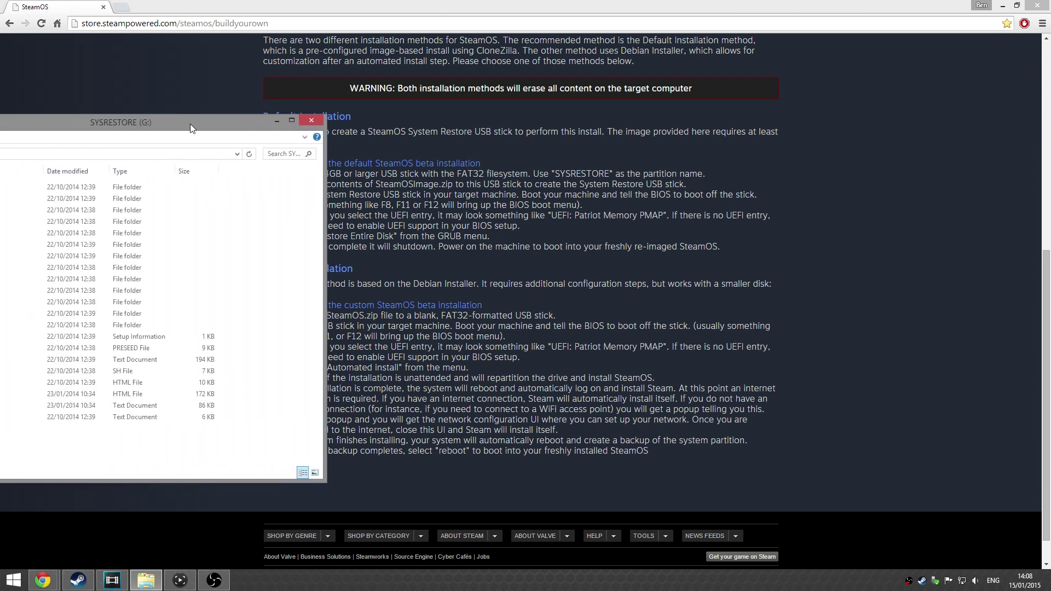
drag(195, 124, 518, 122)
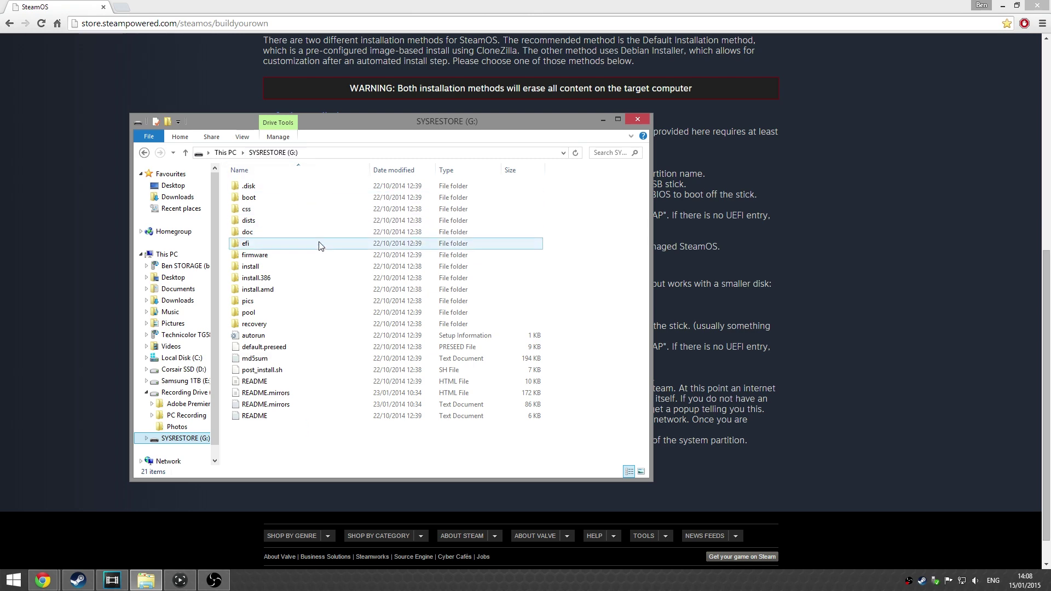
click(640, 118)
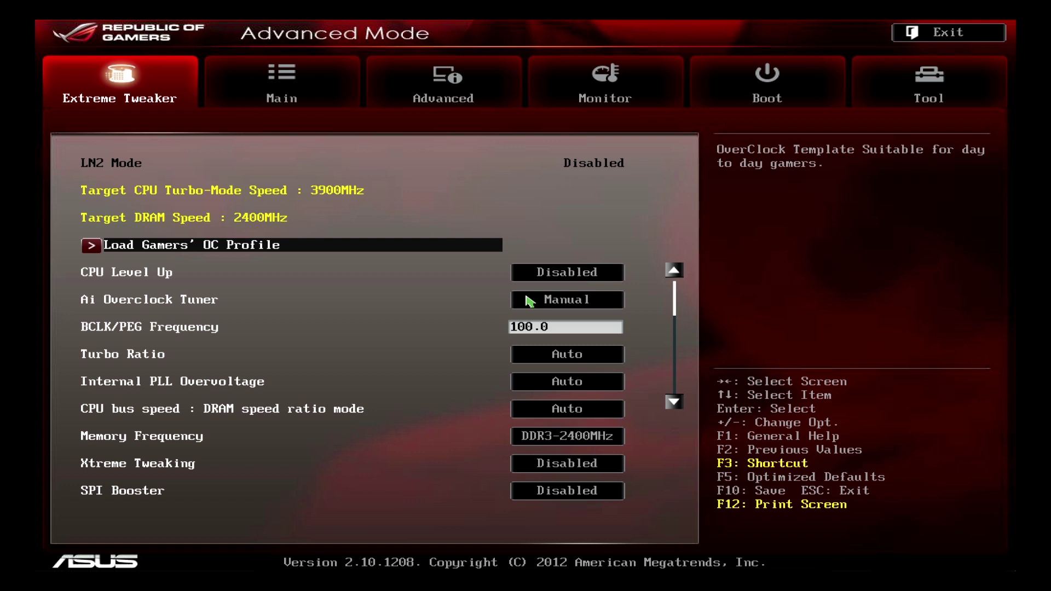
- Check the OS Type under Secure Boot in the BIOS boot configuration and return to the boot settings
click(794, 103)
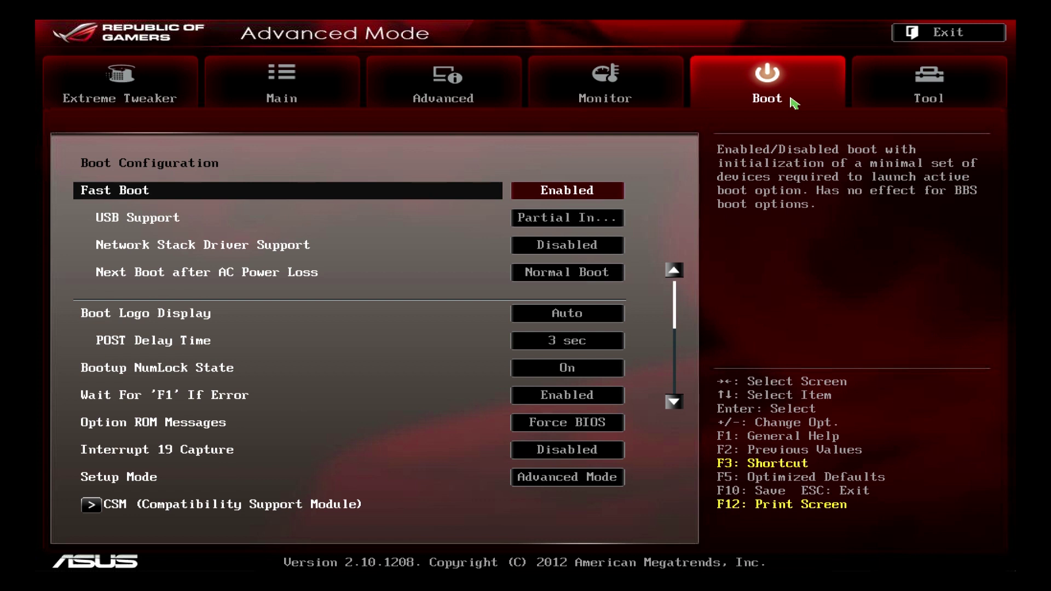
key(Down)
key(Down)
key(Down)
key(Down)
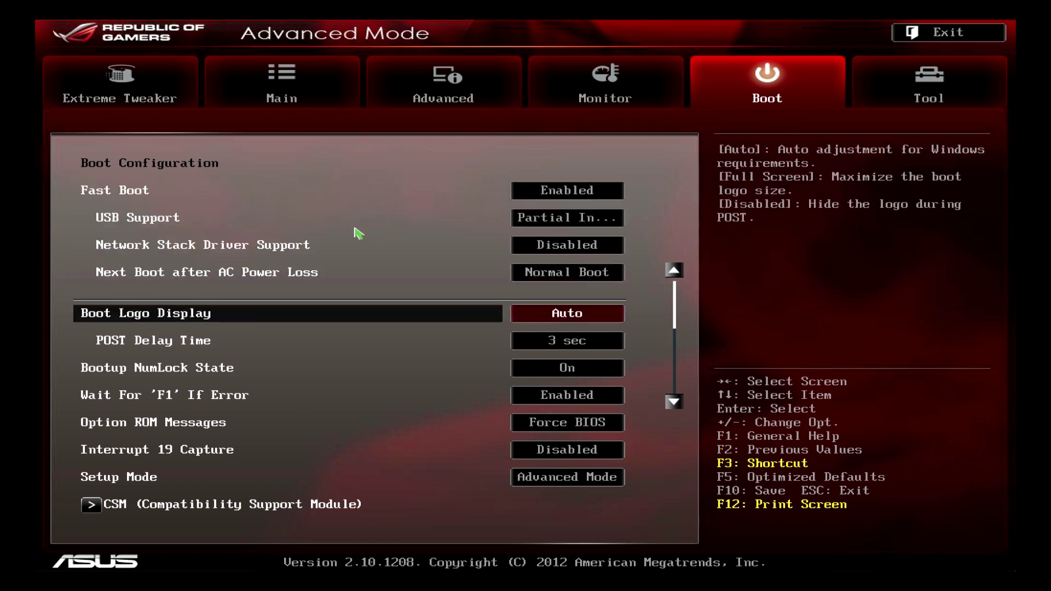
key(Down)
key(Down)
key(Down)
key(Down)
key(Down)
key(Down)
key(Down)
key(Down)
key(Down)
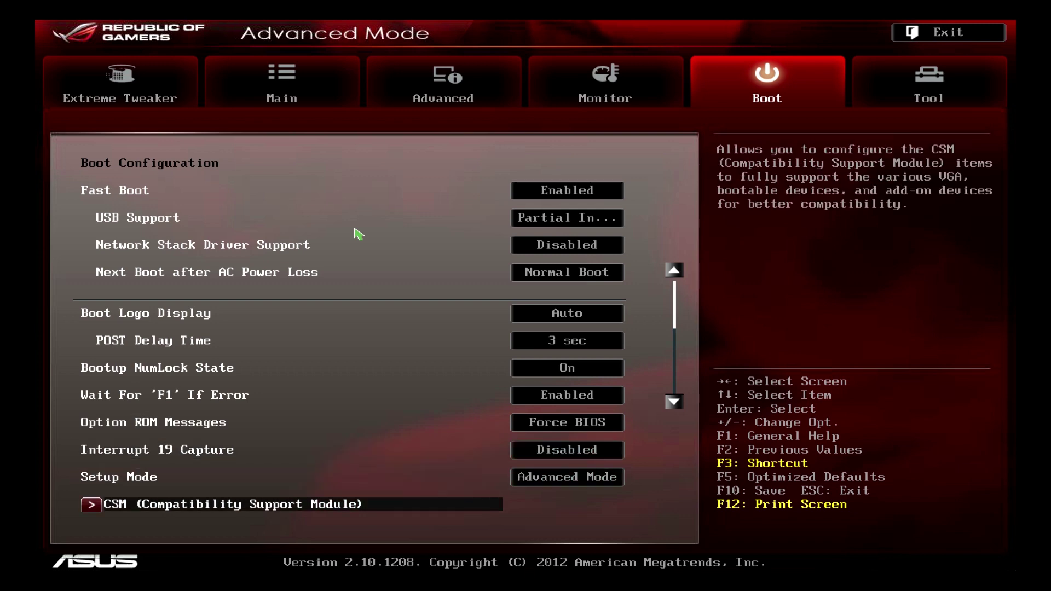
click(197, 439)
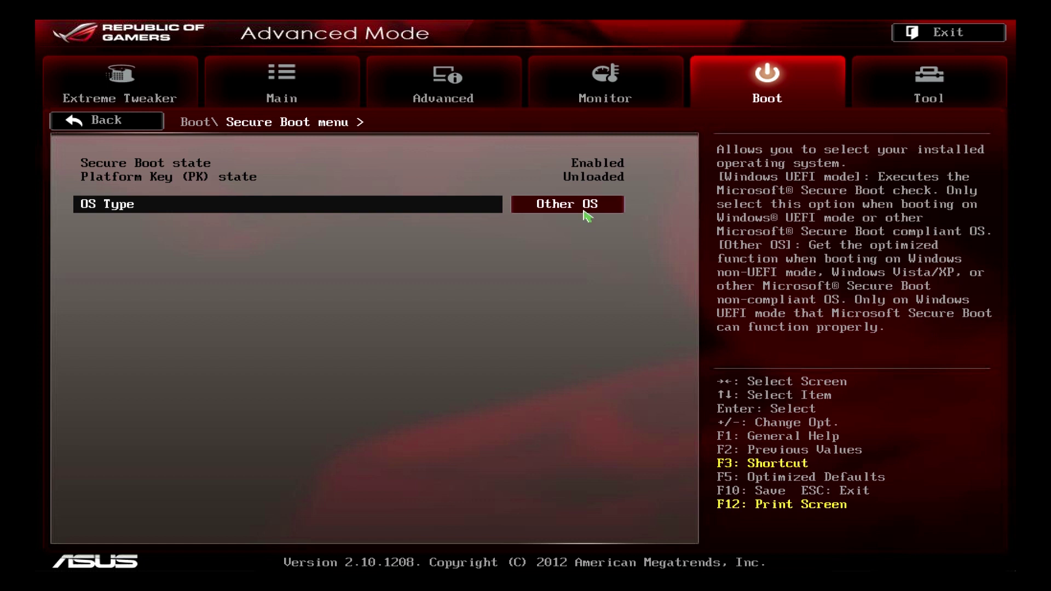
click(77, 127)
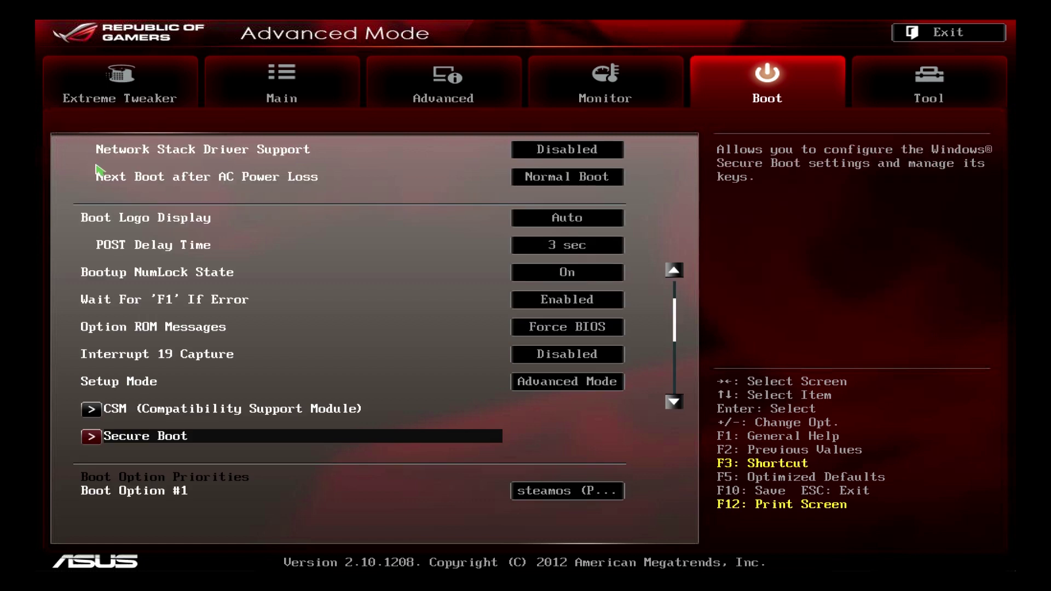
- Examine the boot option priorities and the entries below them in the BIOS boot settings
key(Down)
key(Down)
key(Down)
key(Down)
key(Down)
key(Down)
key(Down)
key(Down)
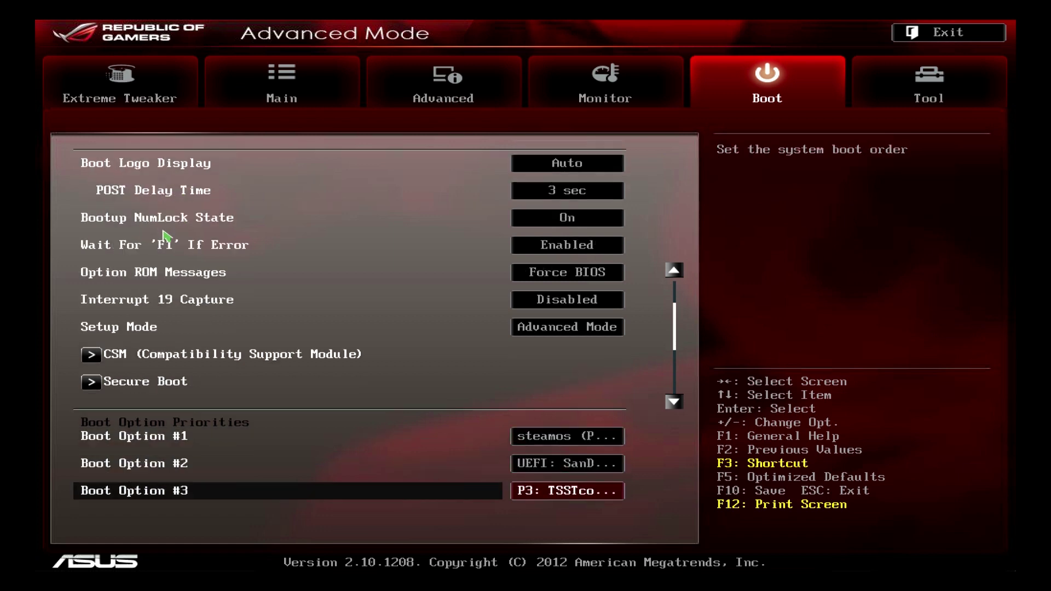
key(Down)
key(Down)
key(Down)
key(Down)
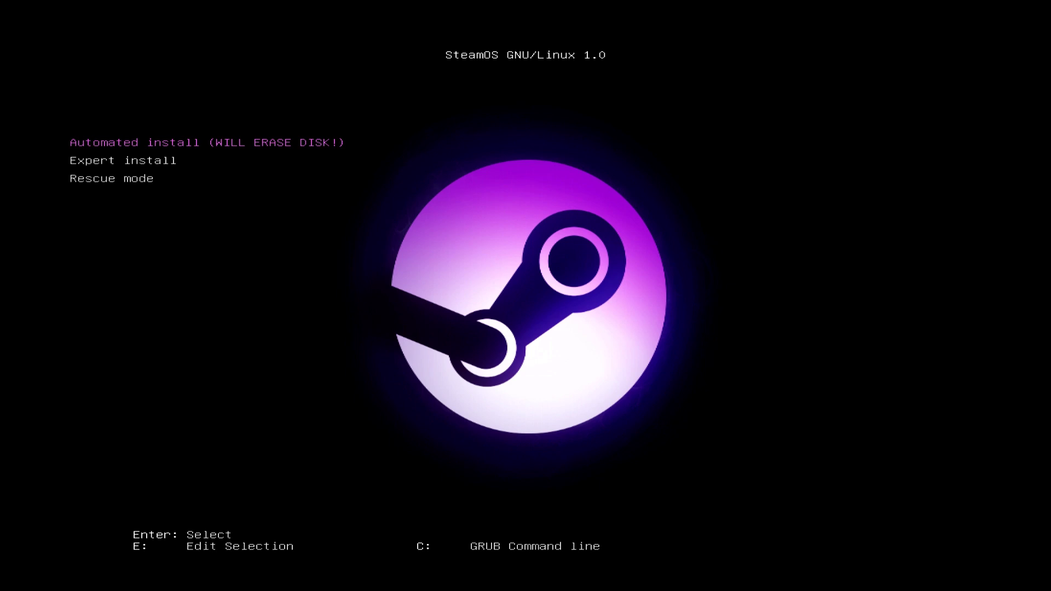
- Run the automated SteamOS install that erases the disk, and reboot the machine from the Choose mode prompt
key(Return)
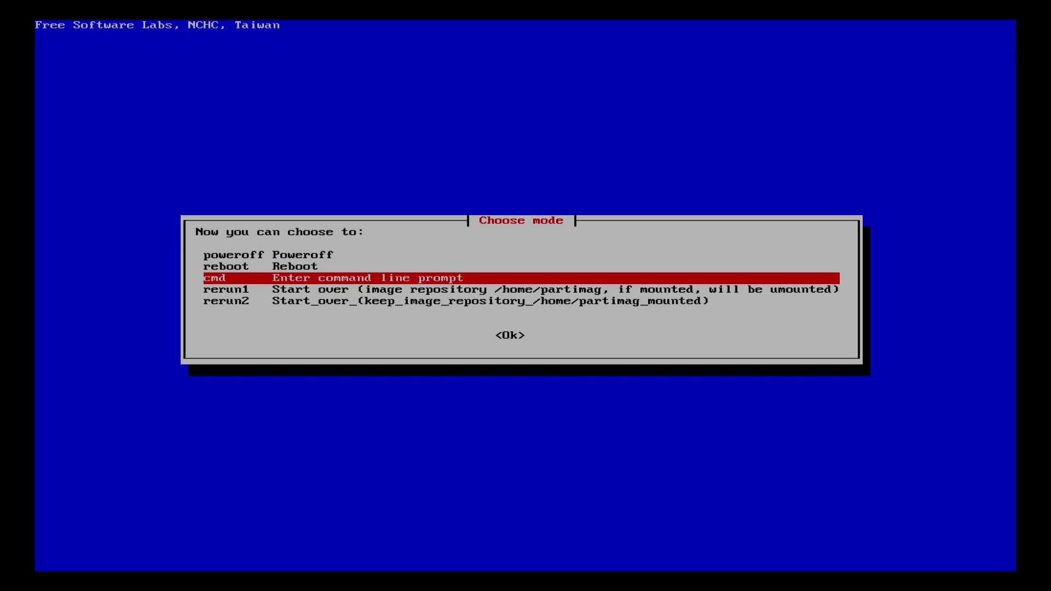
key(Up)
key(Return)
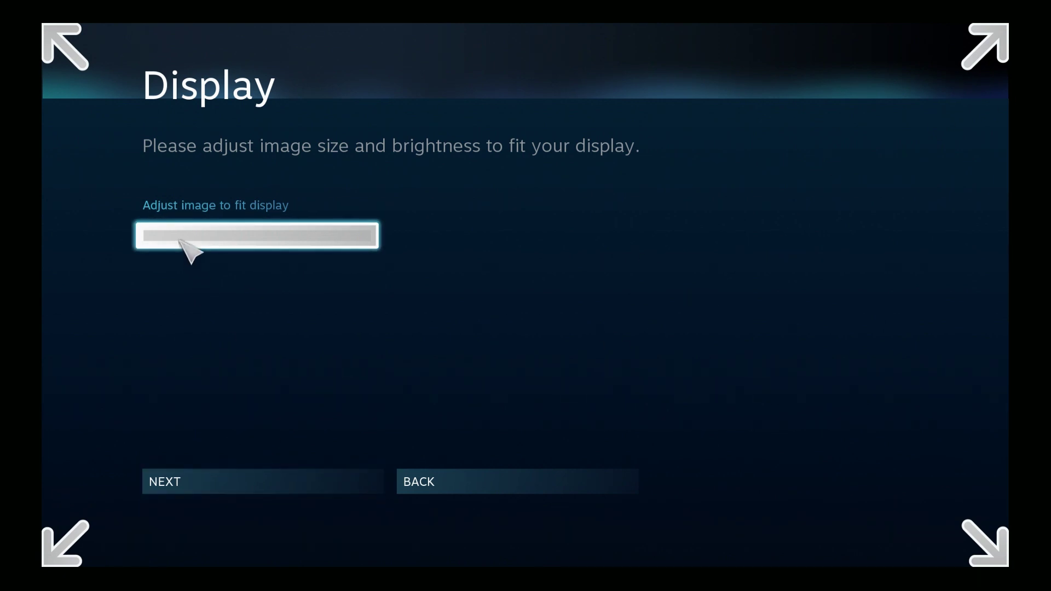
- Adjust the image size to fit the display and continue the SteamOS setup
click(215, 239)
drag(215, 236, 153, 253)
click(299, 489)
- Set the time zone's continent to Europe, choose its country and region, and continue to the login screen
click(281, 229)
click(265, 389)
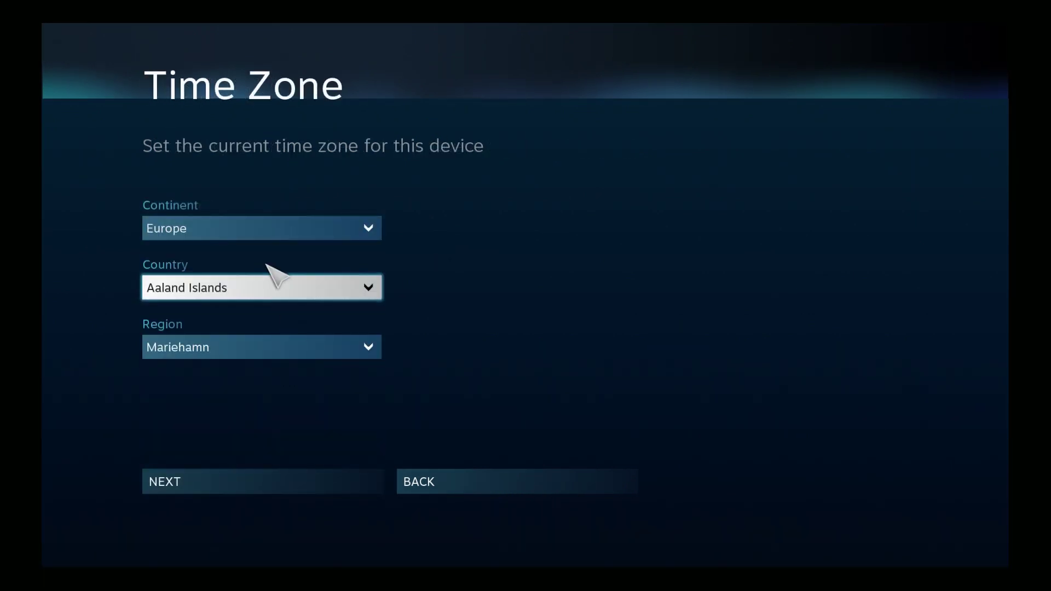
click(263, 288)
scroll(262, 380, down, 3)
scroll(284, 383, down, 10)
scroll(265, 438, up, 10)
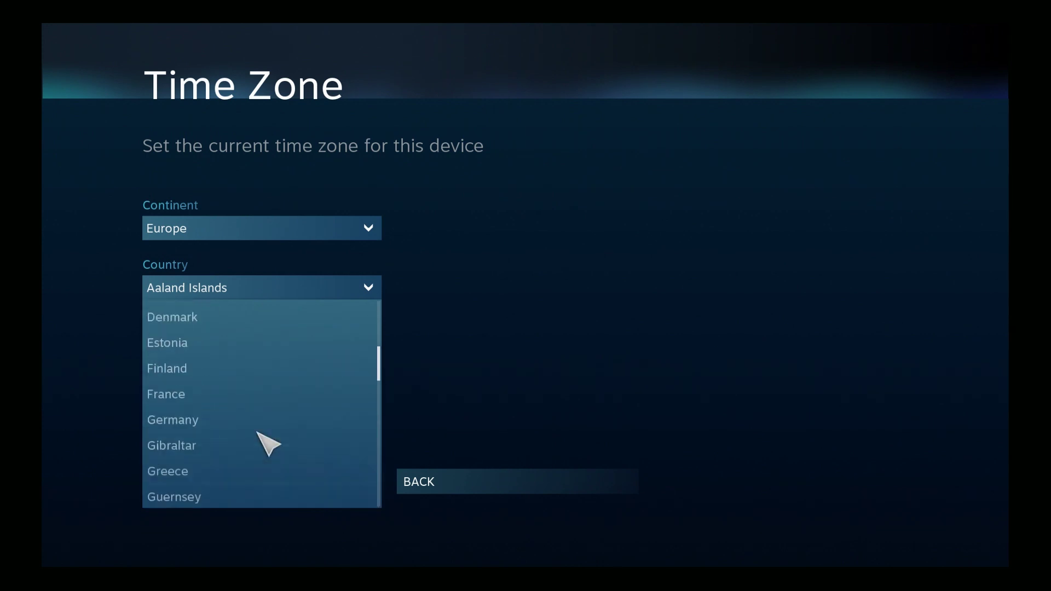
scroll(258, 438, down, 1)
scroll(246, 427, up, 5)
click(251, 493)
click(252, 361)
click(251, 363)
click(312, 494)
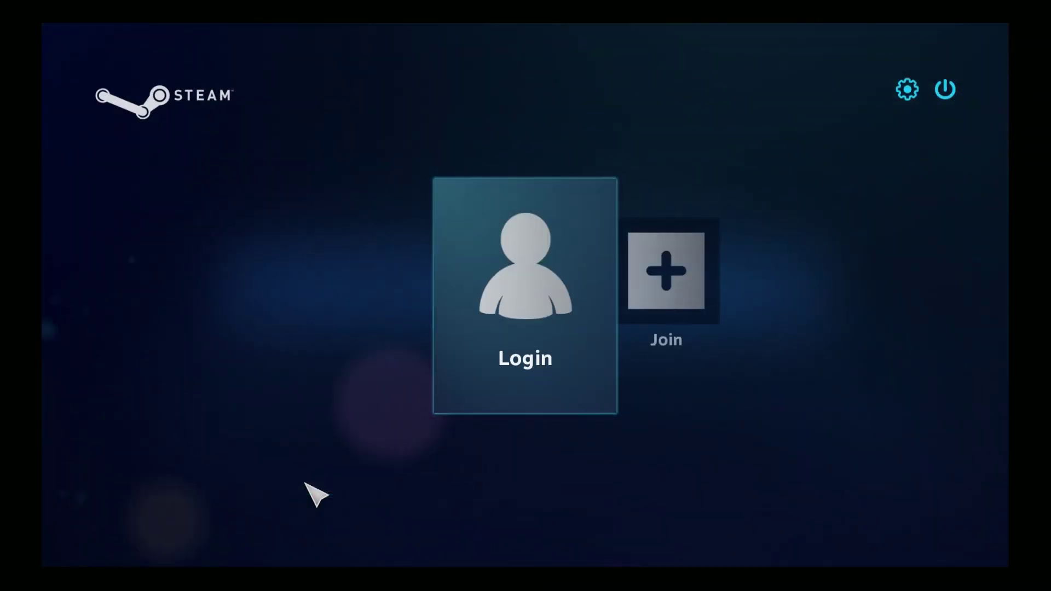
- Log in to Steam with the account name and the account password
click(527, 309)
text(craz)
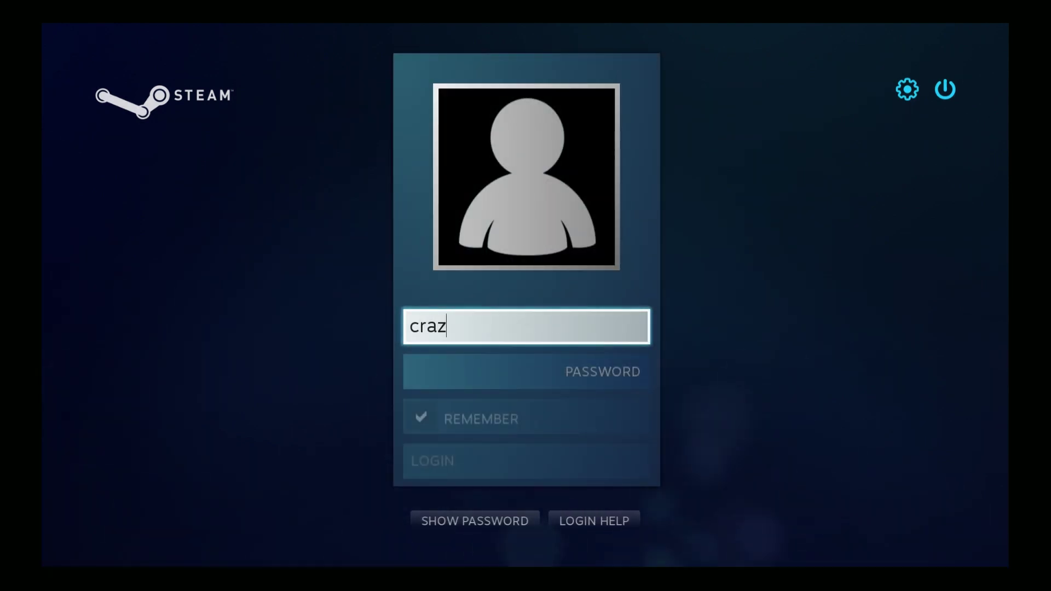
text(ykiller516)
key(Tab)
text(●●●●●●●●●●)
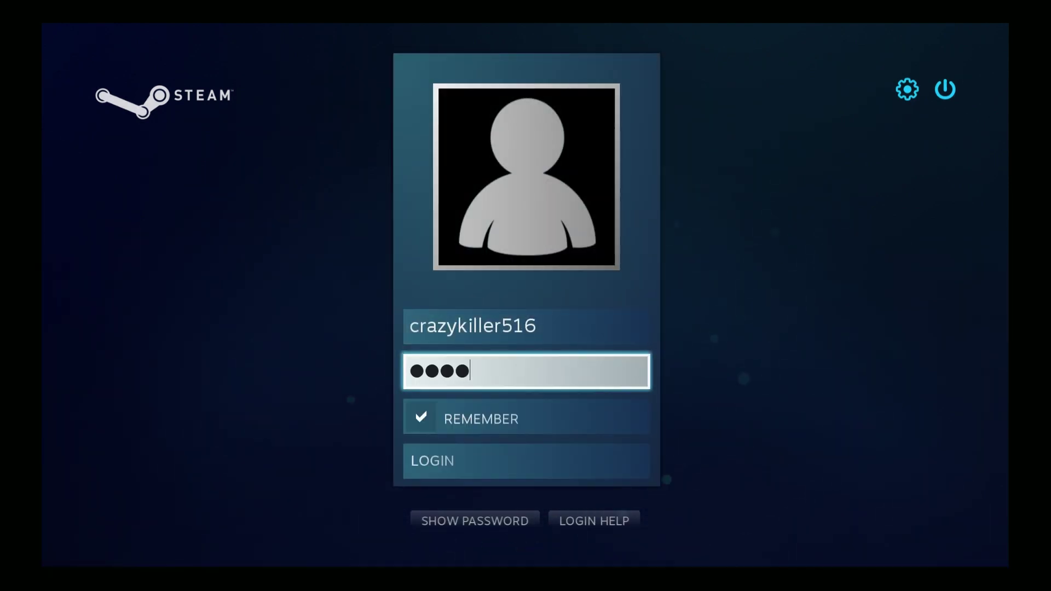
key(Return)
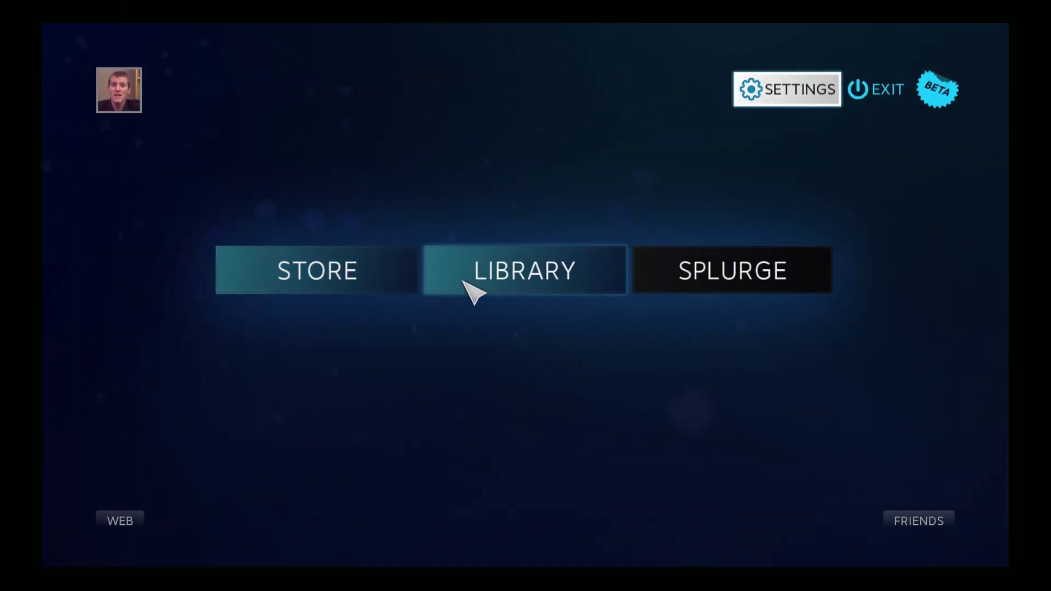
- Open the library and bring up the Counter-Strike: Global Offensive page from the recently played games
click(466, 290)
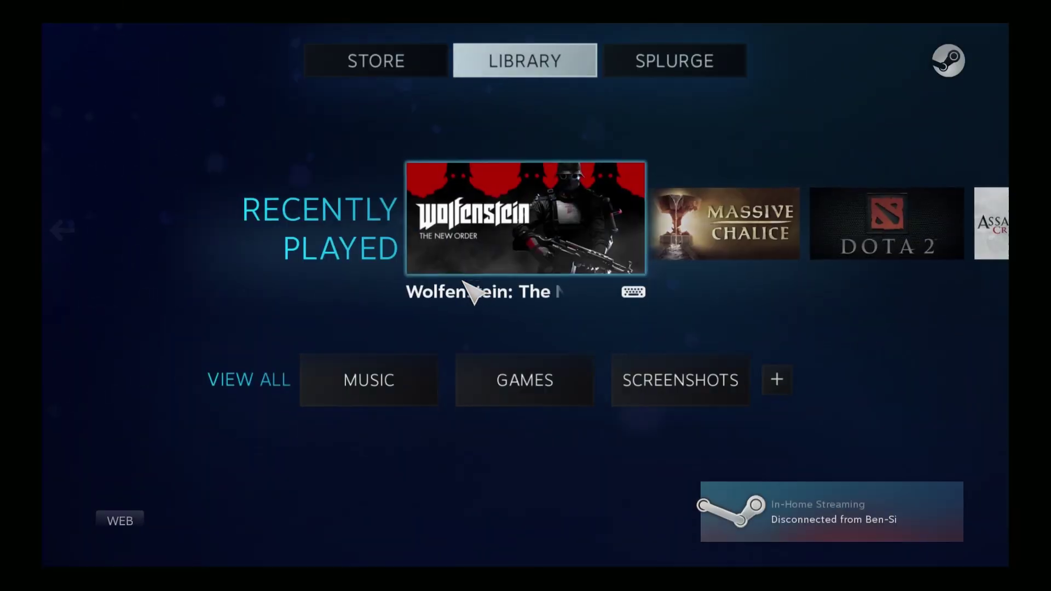
key(Right)
key(Right)
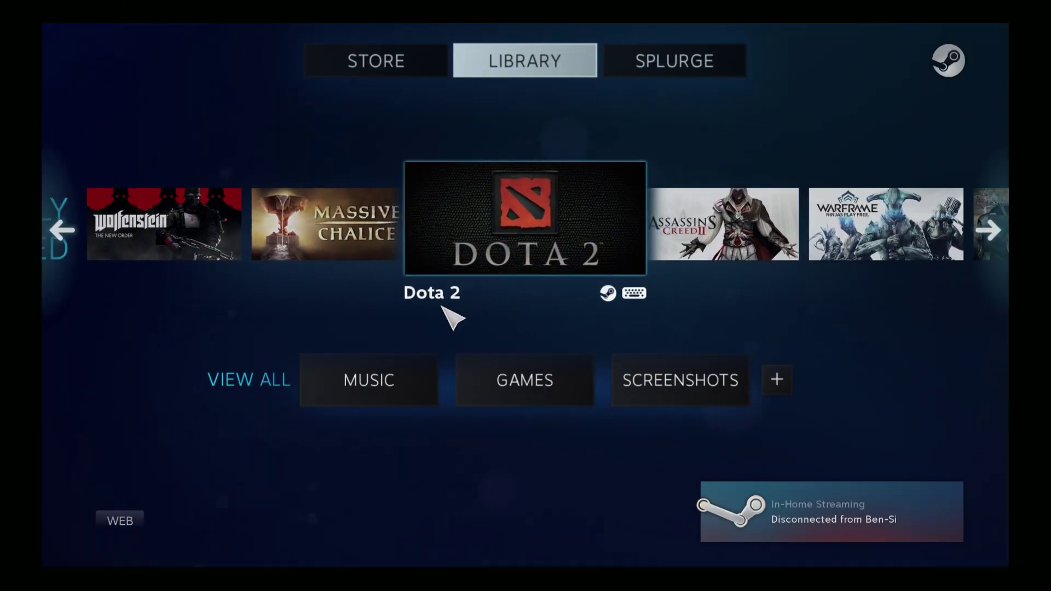
key(Right)
key(Right)
key(Right)
key(Right)
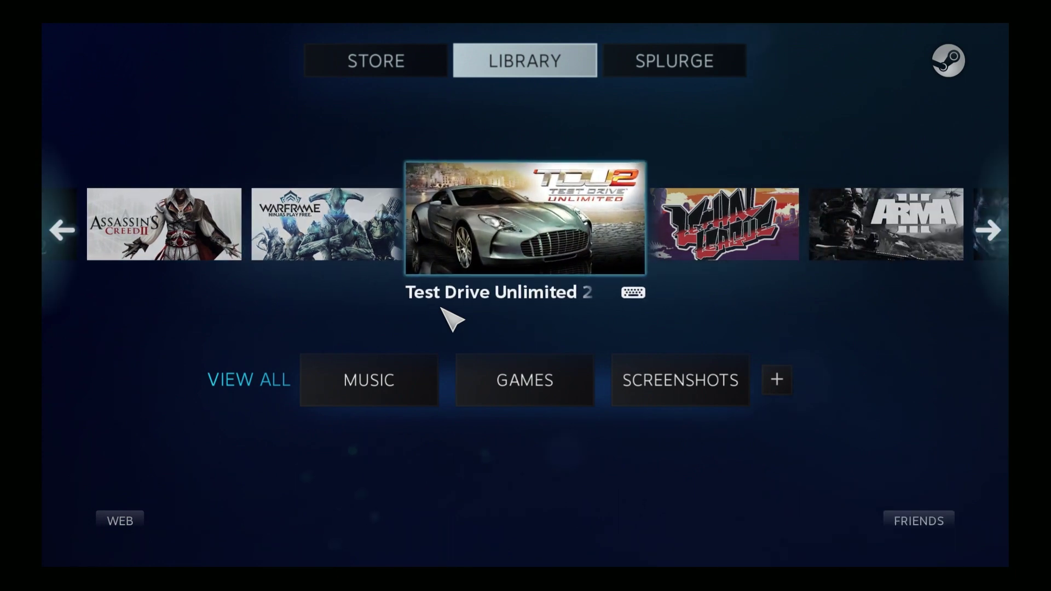
key(Right)
key(Right)
key(Right)
key(Right)
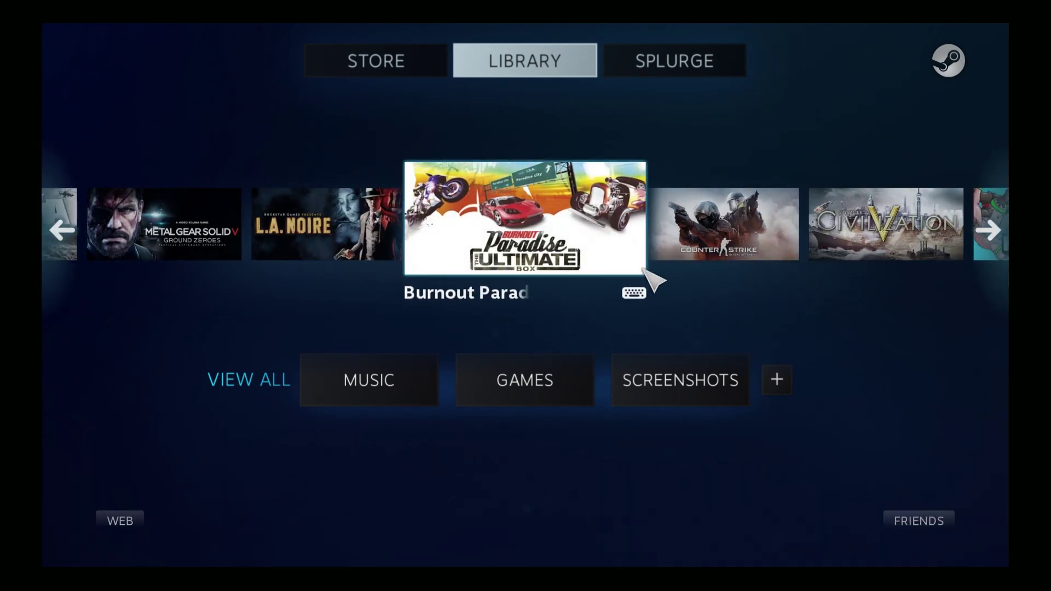
key(Right)
key(Right)
key(Left)
click(547, 249)
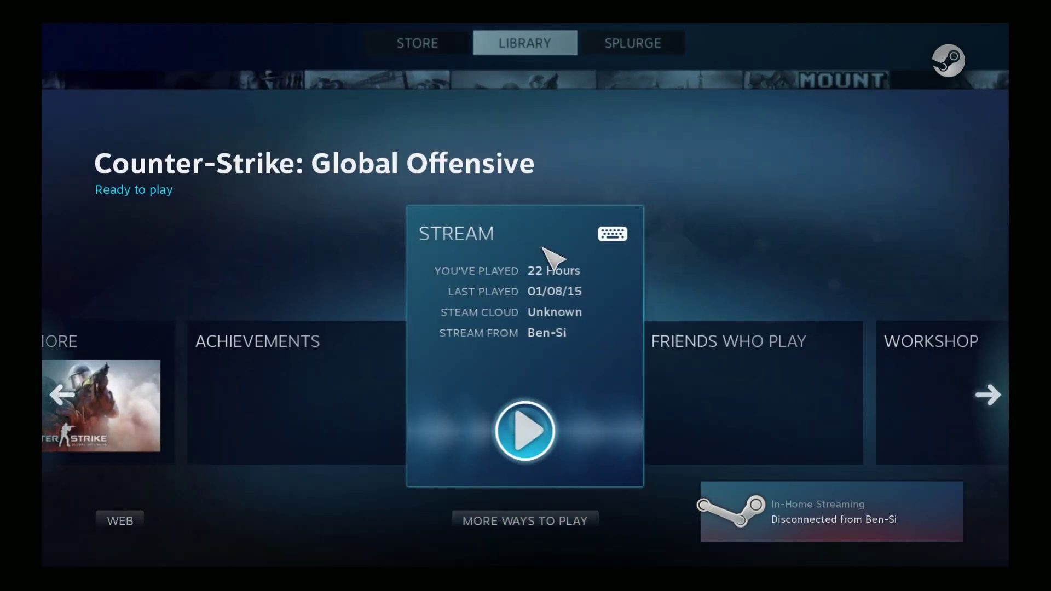
- Start Counter-Strike: Global Offensive through In-Home Streaming and return from the Steam overlay to the game
click(499, 431)
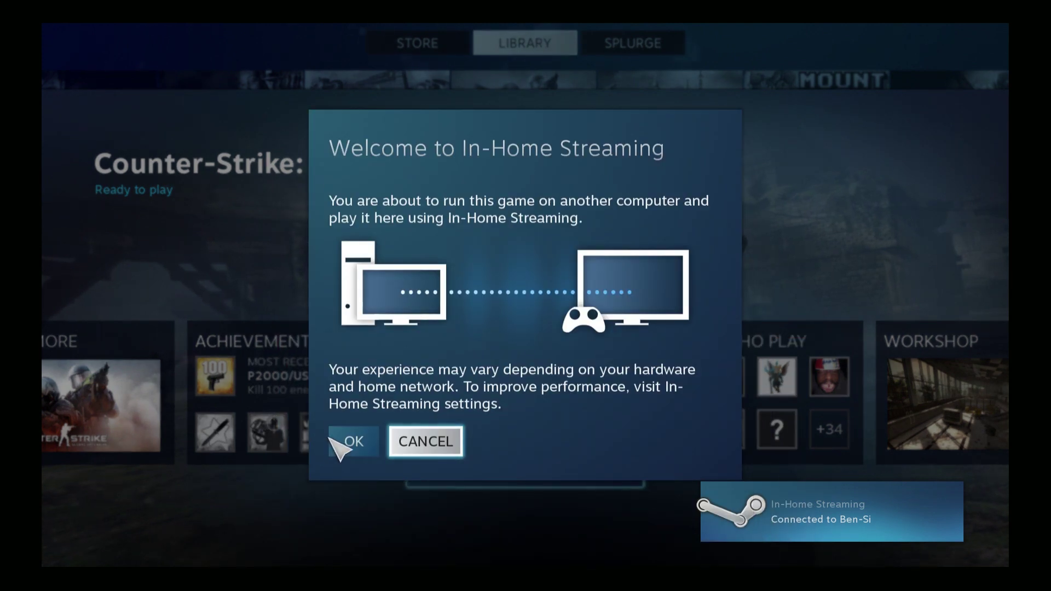
click(351, 442)
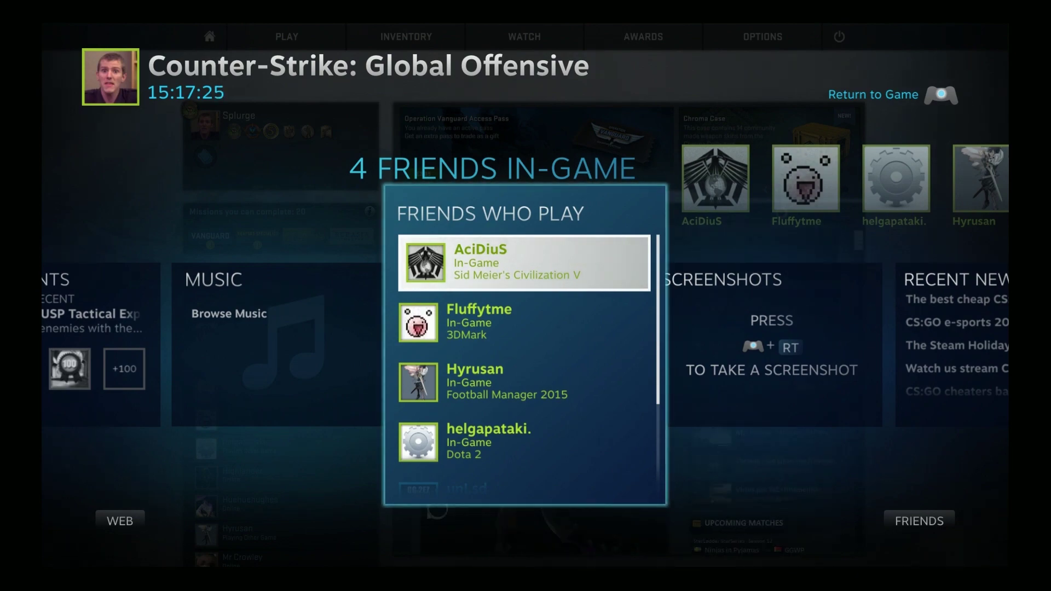
key(shift+Tab)
key(shift+Tab)
key(shift+Tab)
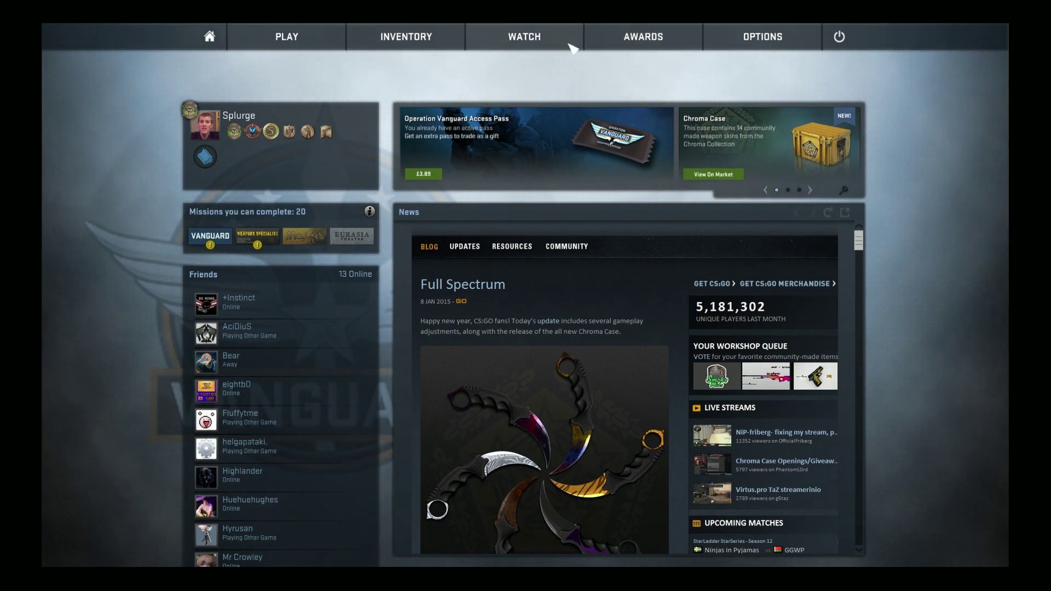
- Start an offline Arms Race match with bots on the Random map choice, using the Hard Bots difficulty
click(315, 44)
click(274, 134)
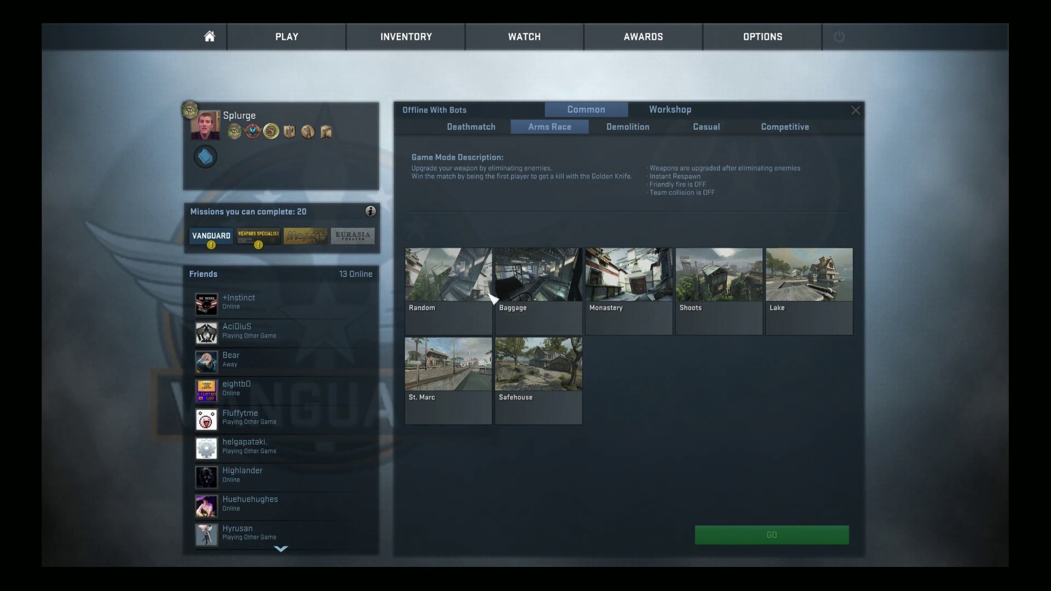
click(439, 292)
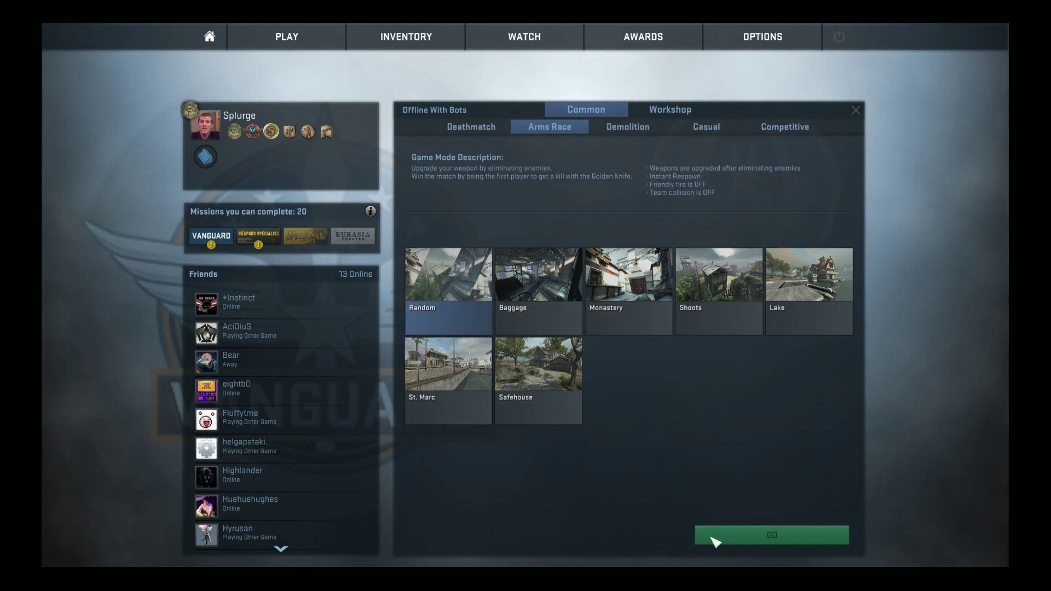
click(712, 539)
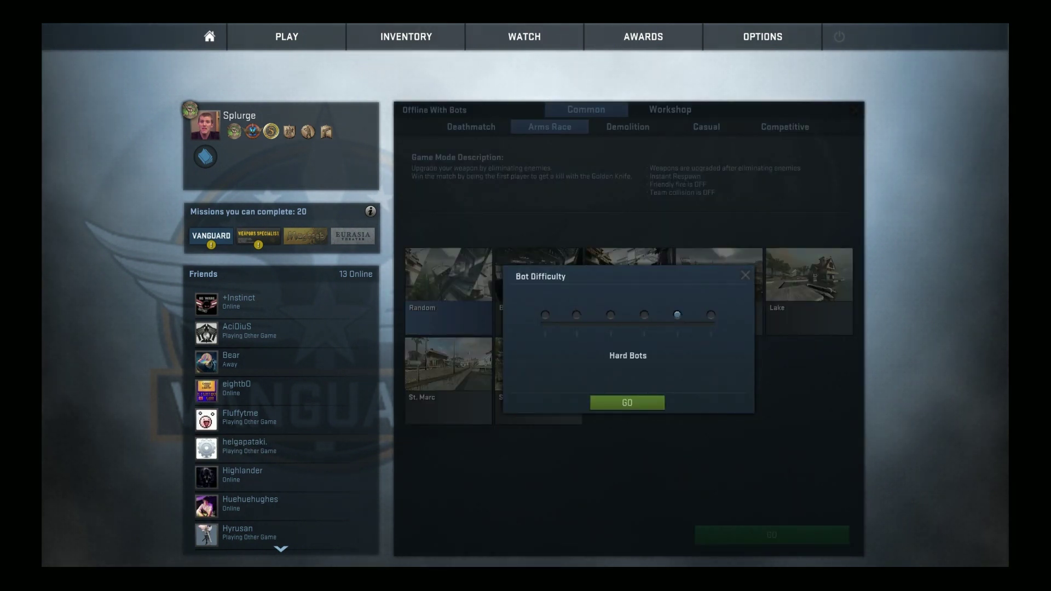
click(628, 403)
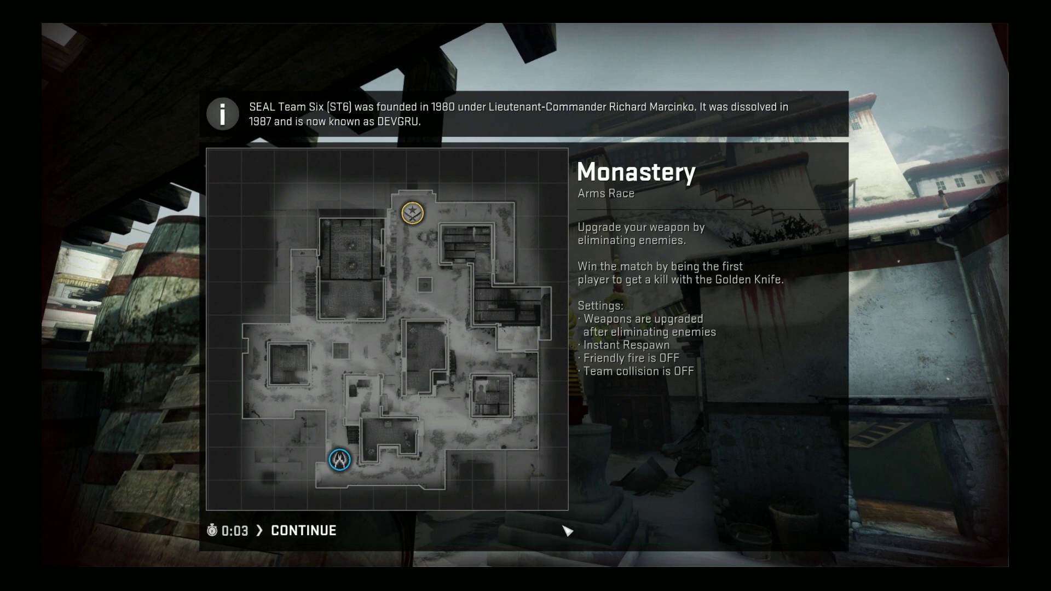
- Enter the Monastery match with an auto-selected team and move the character around the starting room
click(328, 527)
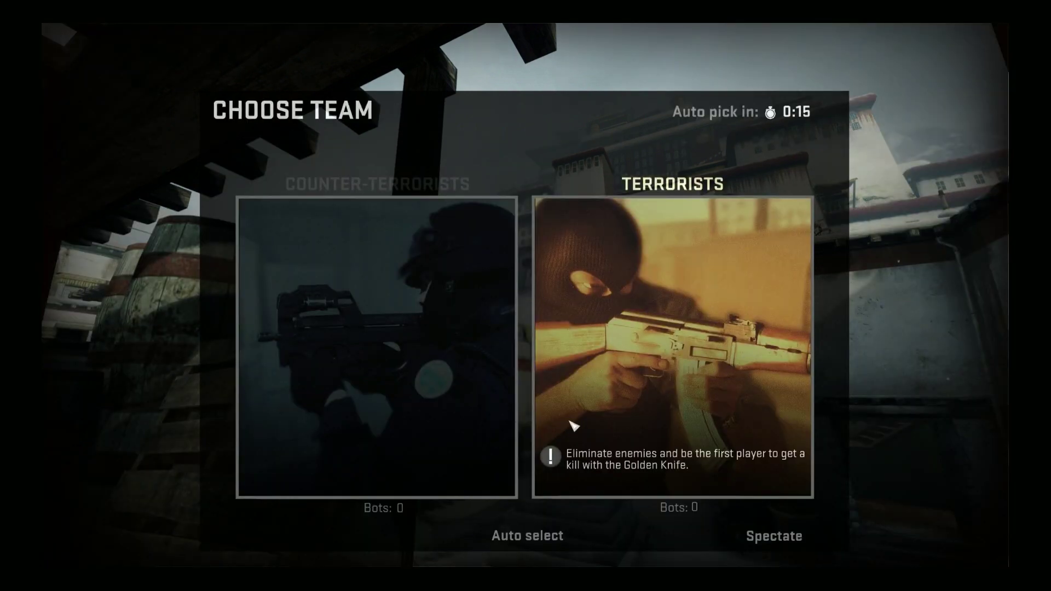
click(535, 540)
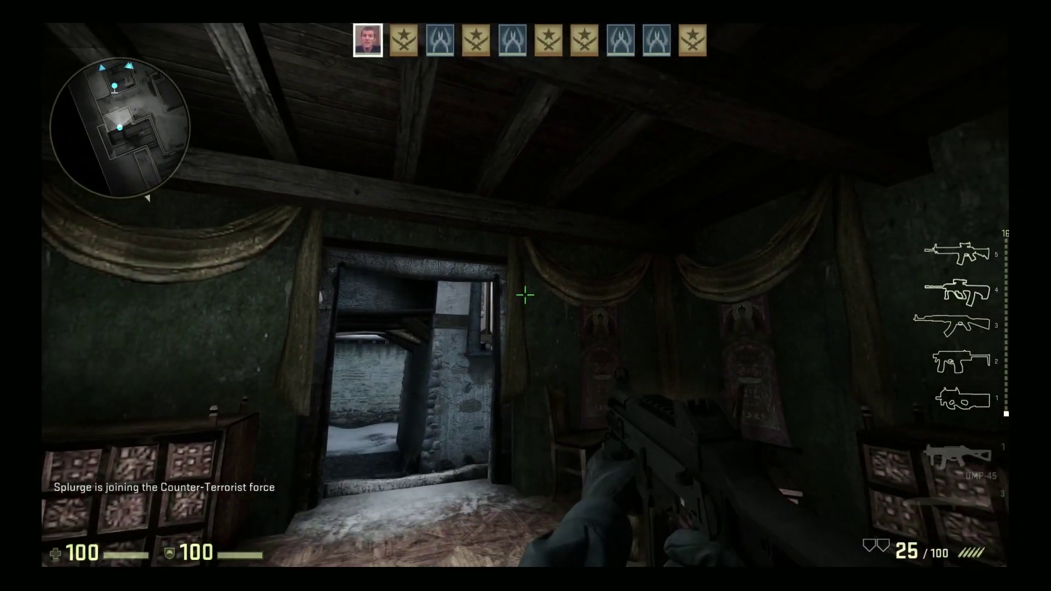
key(s)
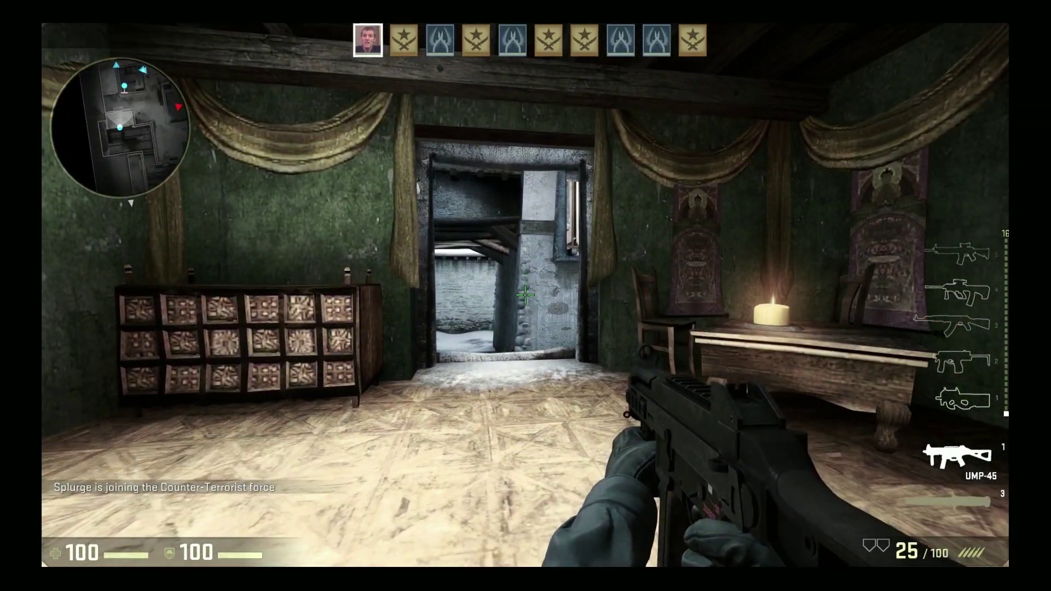
key(w)
key(w)
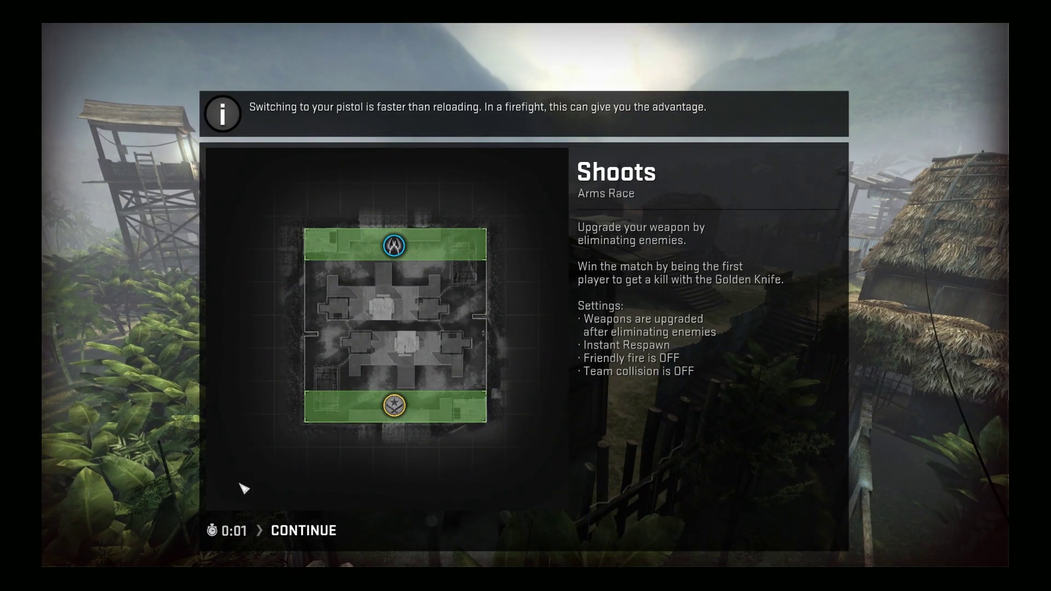
- Continue into the Arms Race match on the Shoots map
click(299, 535)
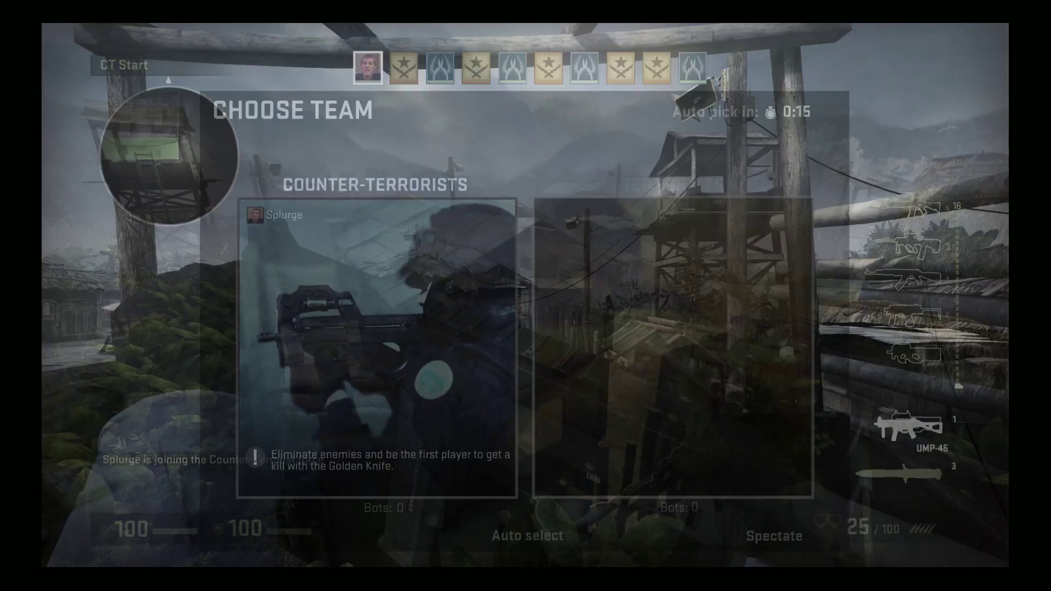